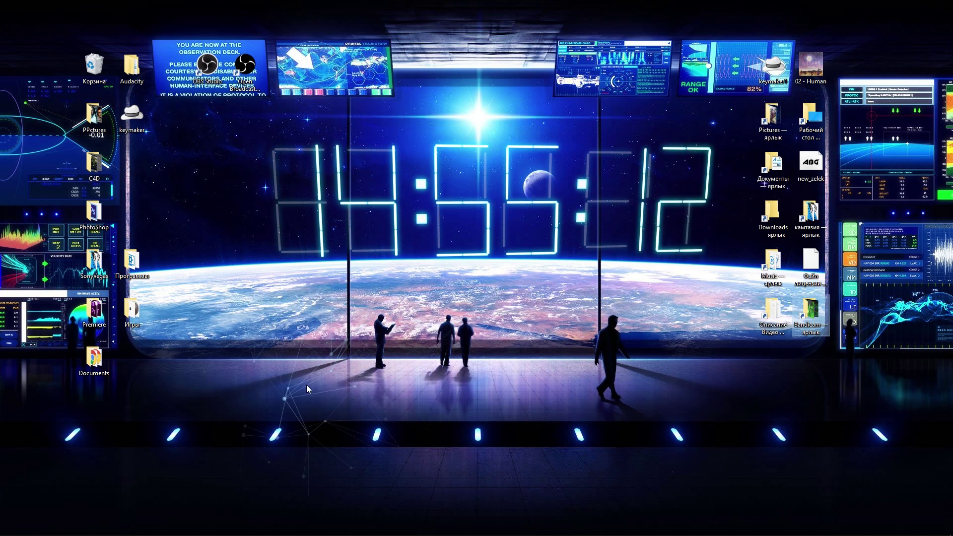
- Bring up the Bandicam recordings folder and move its window toward the screen centre
{"action": "mouse_move", "coordinate": [132, 534]}
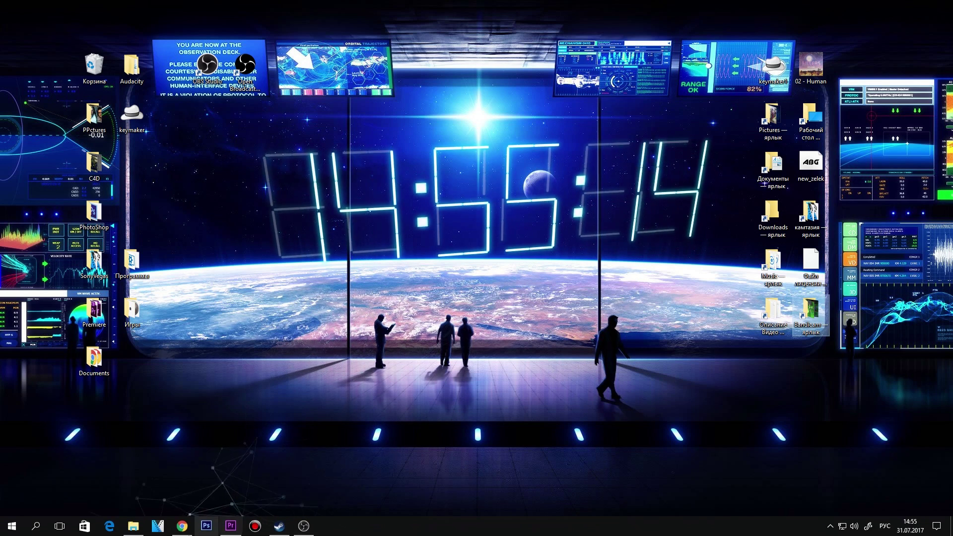
{"action": "left_click", "coordinate": [132, 527]}
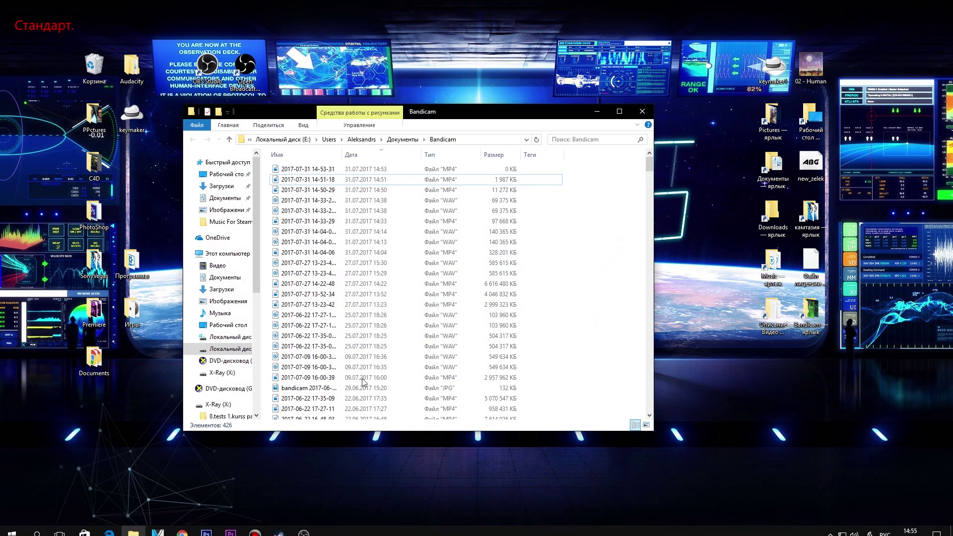
{"action": "left_click_drag", "start_coordinate": [405, 121], "coordinate": [532, 129]}
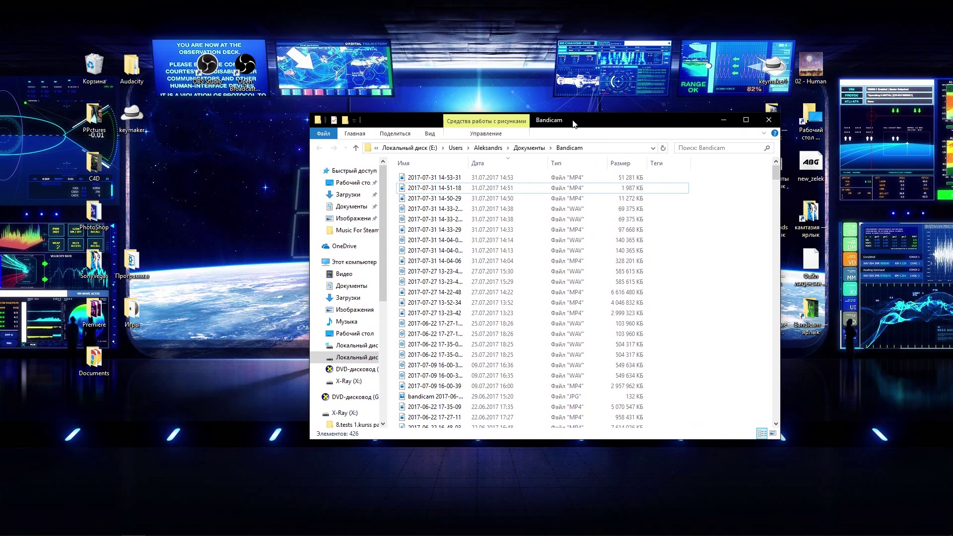
{"action": "mouse_move", "coordinate": [434, 192]}
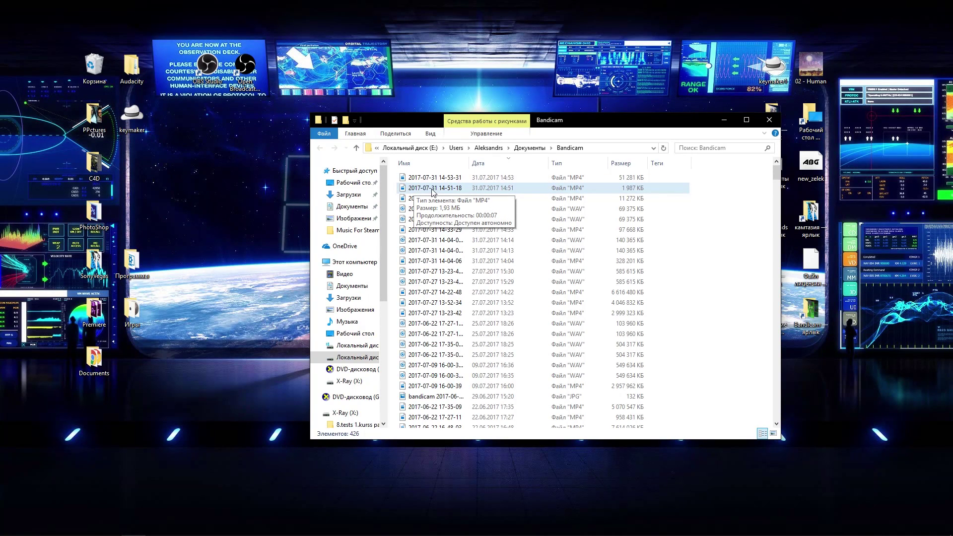
{"action": "right_click", "coordinate": [432, 189]}
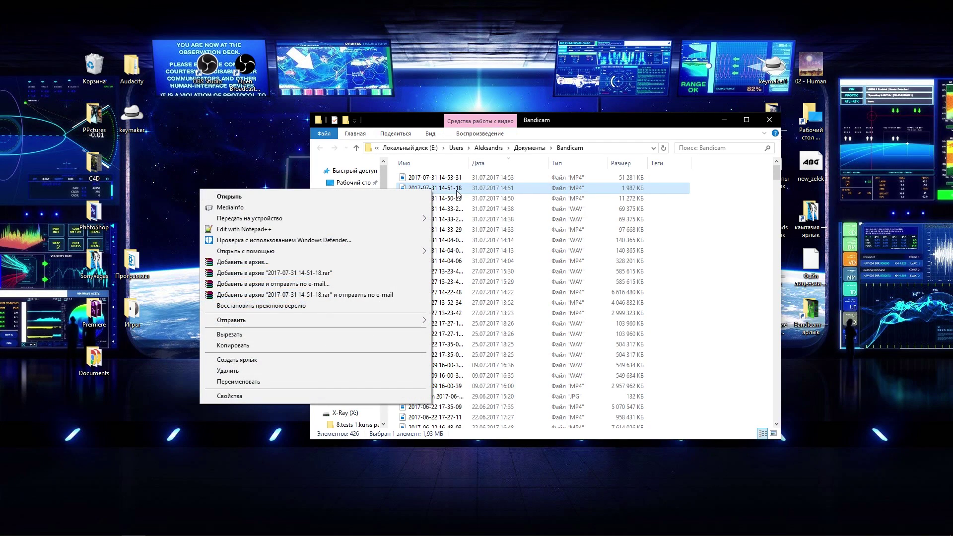
{"action": "mouse_move", "coordinate": [253, 254]}
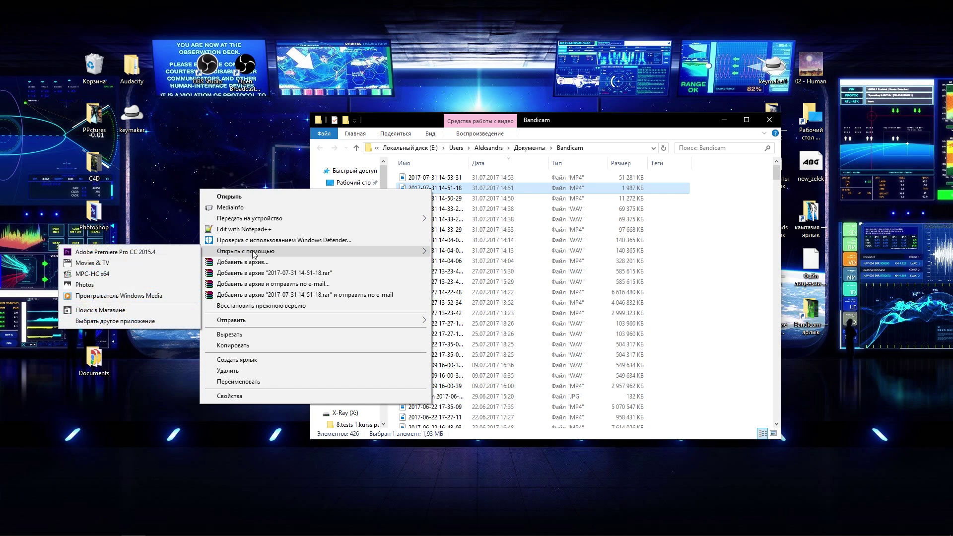
{"action": "left_click", "coordinate": [89, 274]}
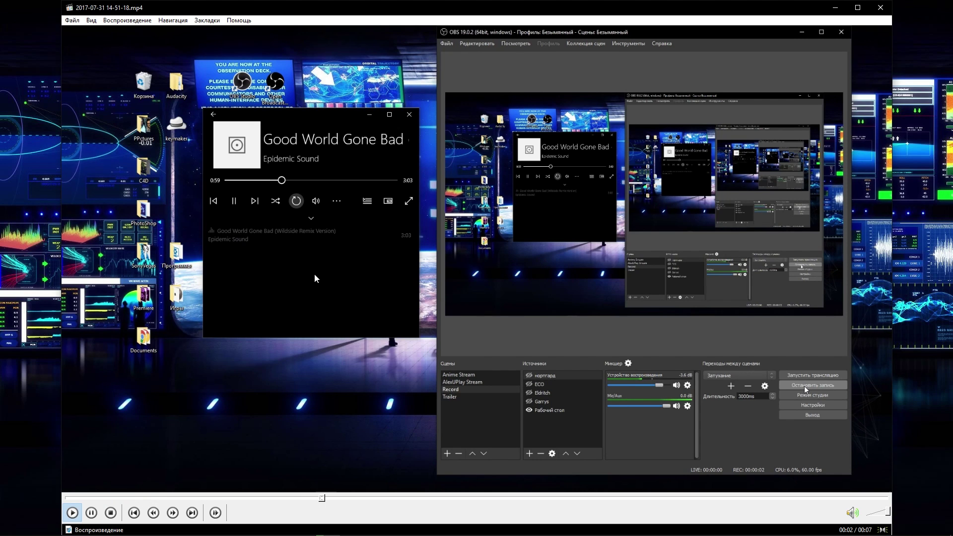
- Switch MPC-HC to the second SoundHandler audio track, play the clip, then close the player
{"action": "left_click", "coordinate": [93, 518]}
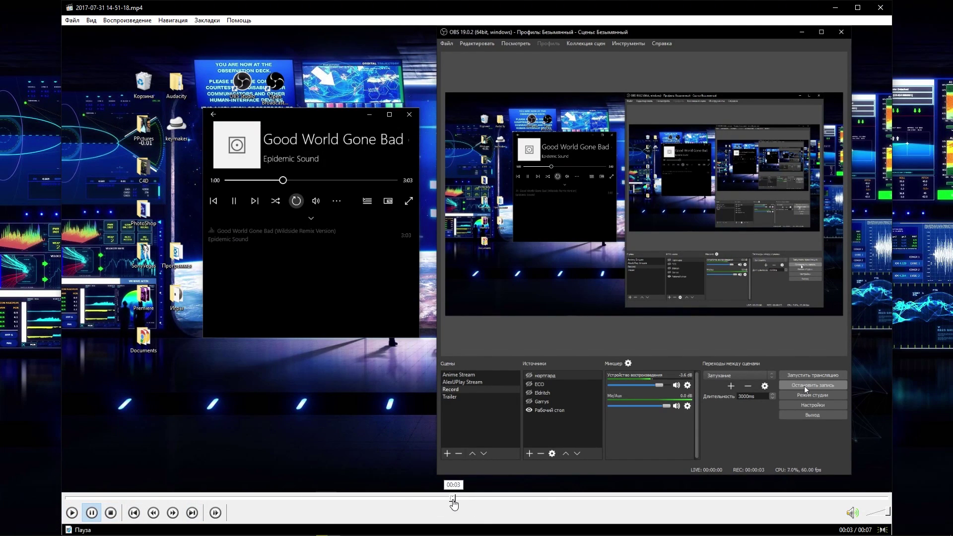
{"action": "left_click", "coordinate": [119, 21]}
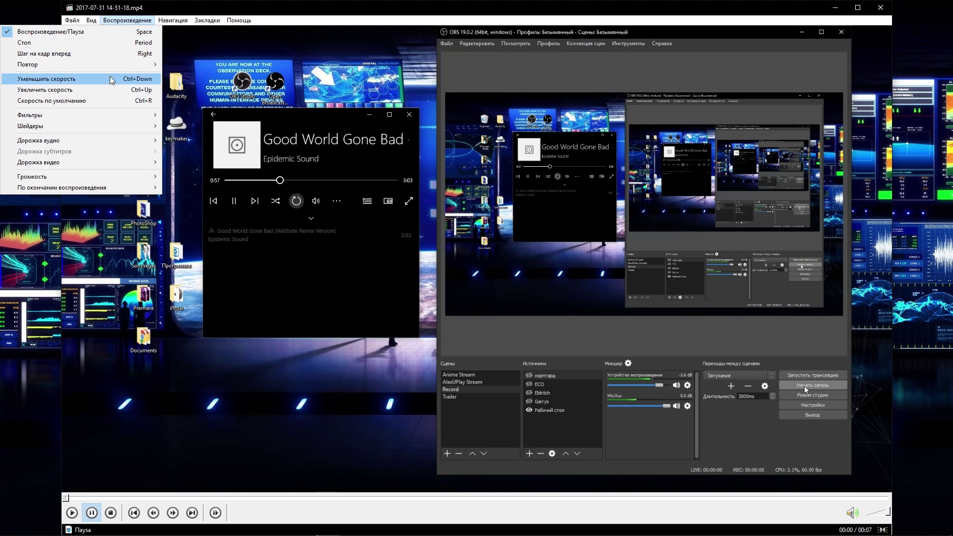
{"action": "mouse_move", "coordinate": [102, 142]}
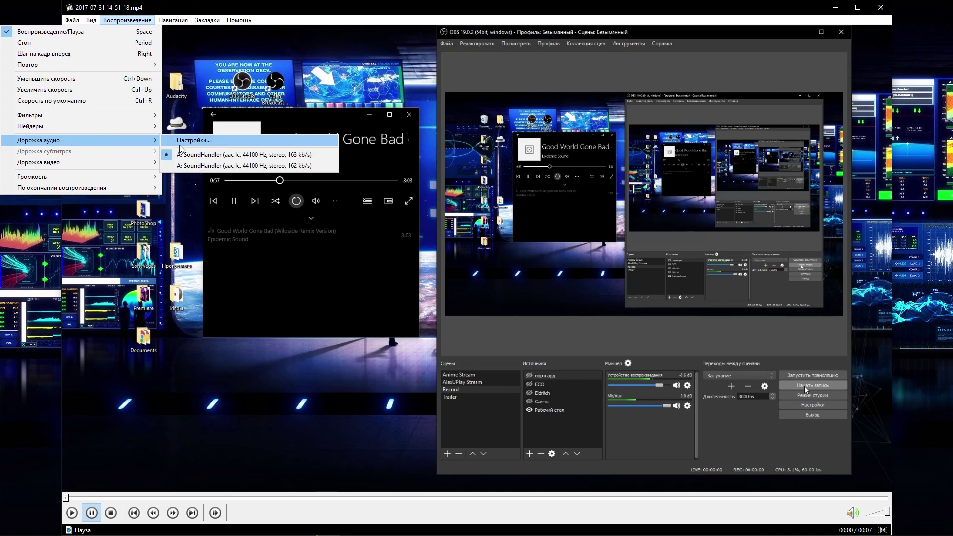
{"action": "left_click", "coordinate": [196, 167]}
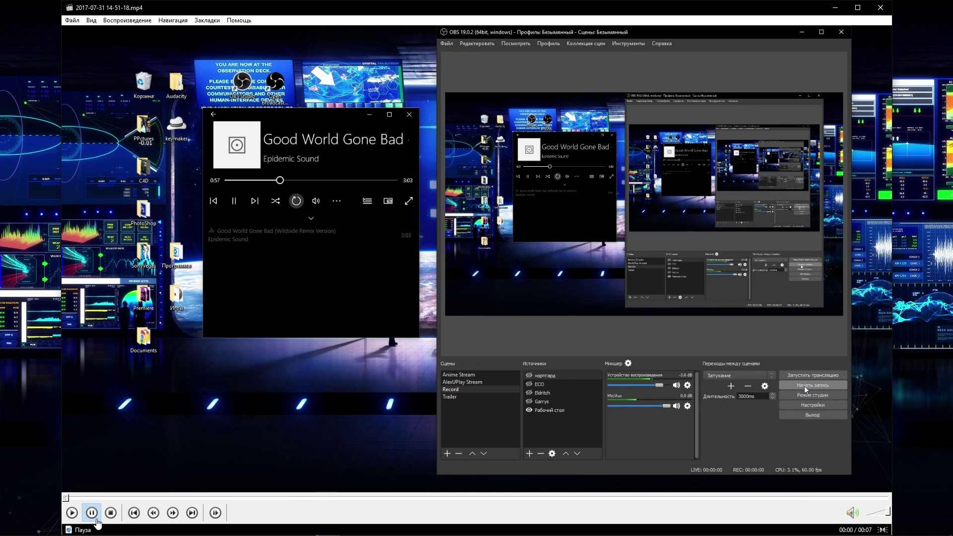
{"action": "left_click", "coordinate": [73, 513]}
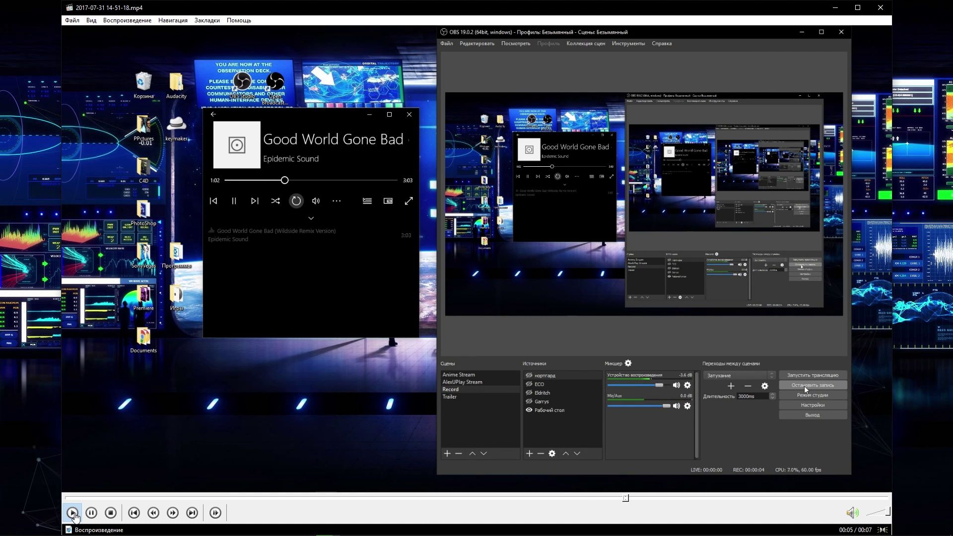
{"action": "left_click", "coordinate": [881, 8]}
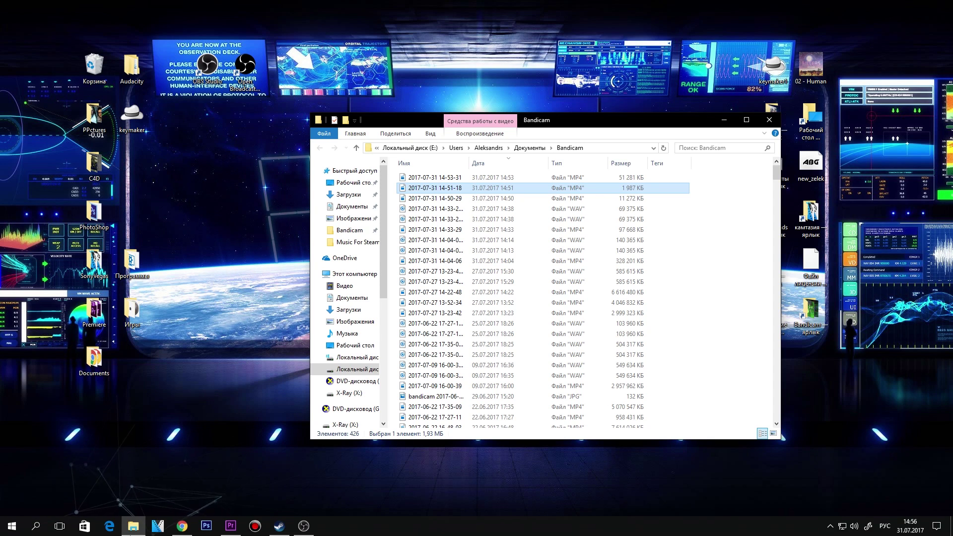
{"action": "left_click", "coordinate": [230, 526]}
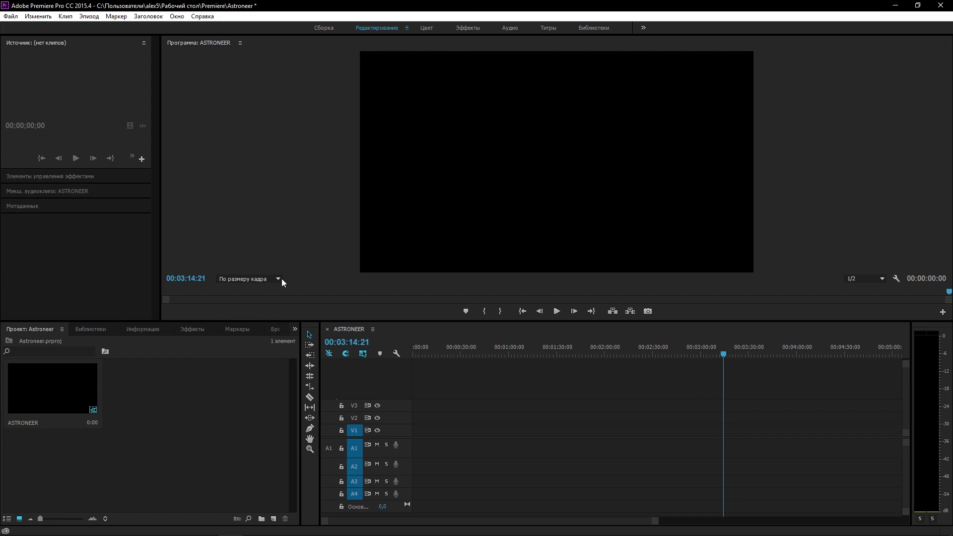
{"action": "mouse_move", "coordinate": [231, 534]}
{"action": "left_click", "coordinate": [133, 526]}
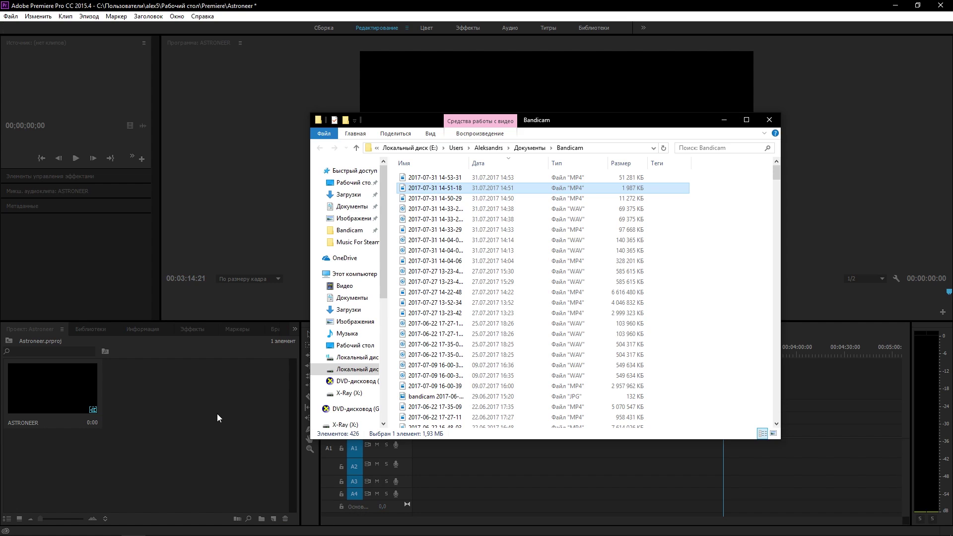
{"action": "left_click_drag", "start_coordinate": [215, 423], "coordinate": [216, 422]}
{"action": "left_click", "coordinate": [724, 120]}
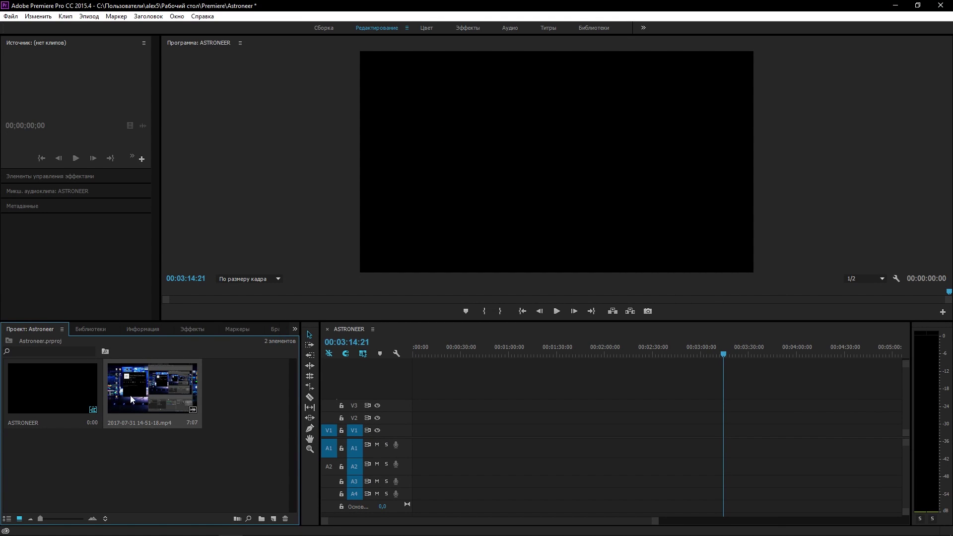
{"action": "left_click_drag", "start_coordinate": [131, 398], "coordinate": [417, 450]}
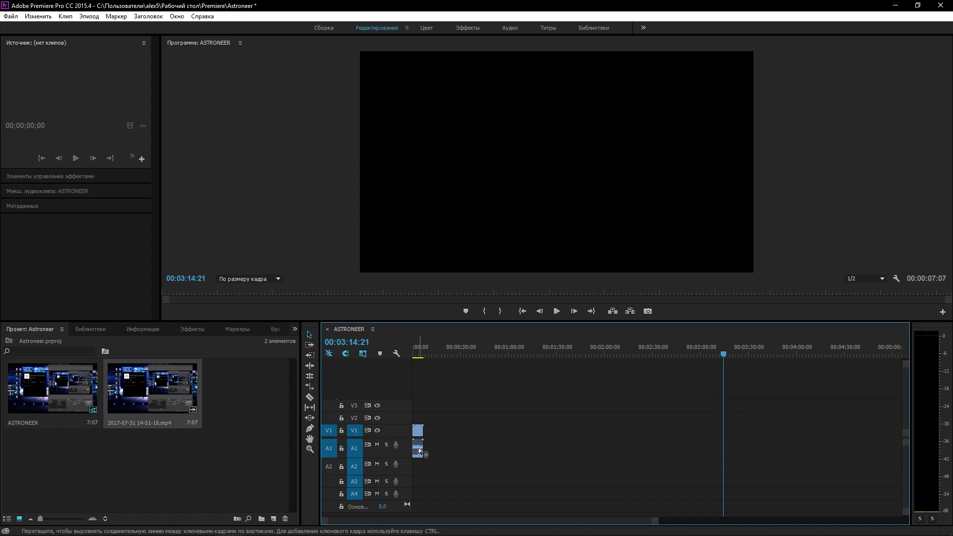
{"action": "mouse_move", "coordinate": [420, 451]}
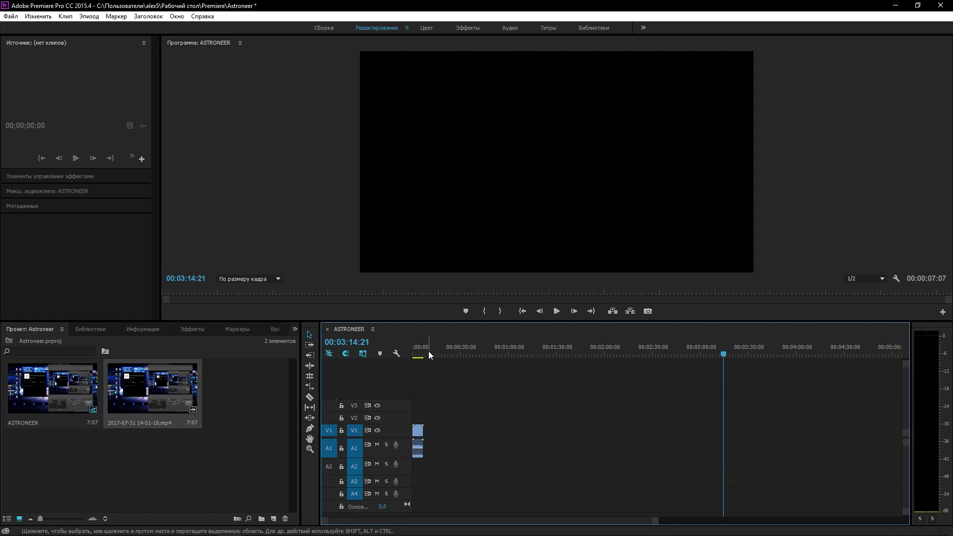
- Play ASTRONEER from 00:00, stop about 2.5 seconds in, and select the recording in the Project panel
{"action": "left_click_drag", "start_coordinate": [428, 351], "coordinate": [341, 370]}
{"action": "left_click", "coordinate": [557, 311]}
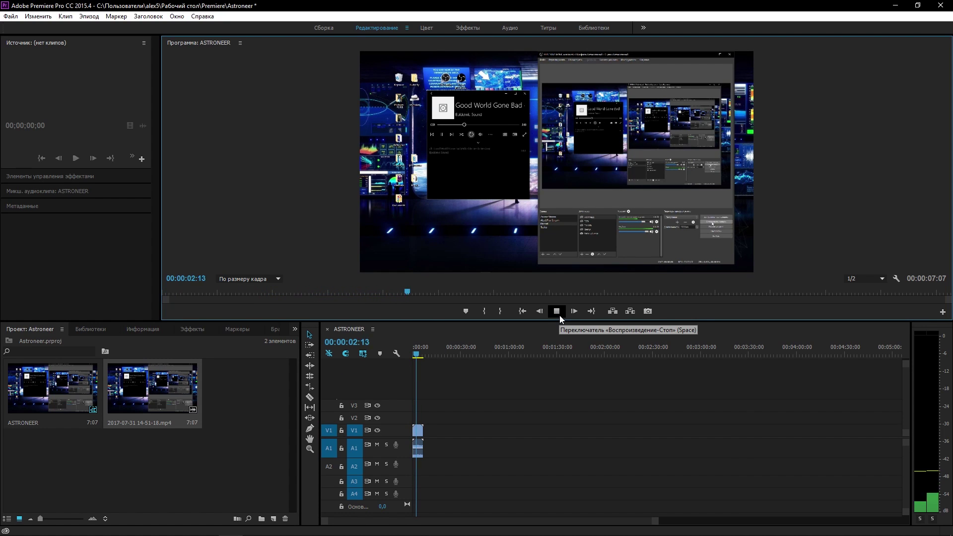
{"action": "left_click", "coordinate": [559, 315]}
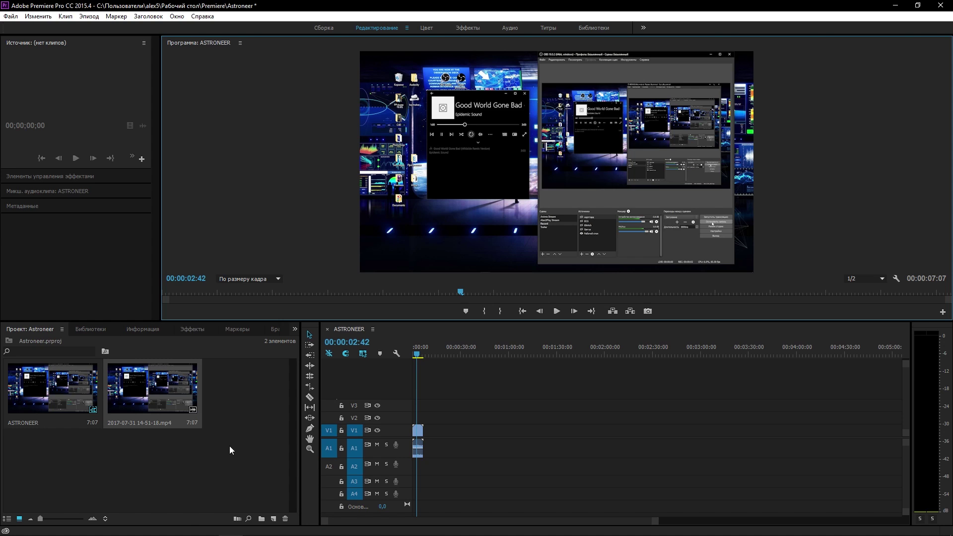
{"action": "left_click", "coordinate": [166, 386]}
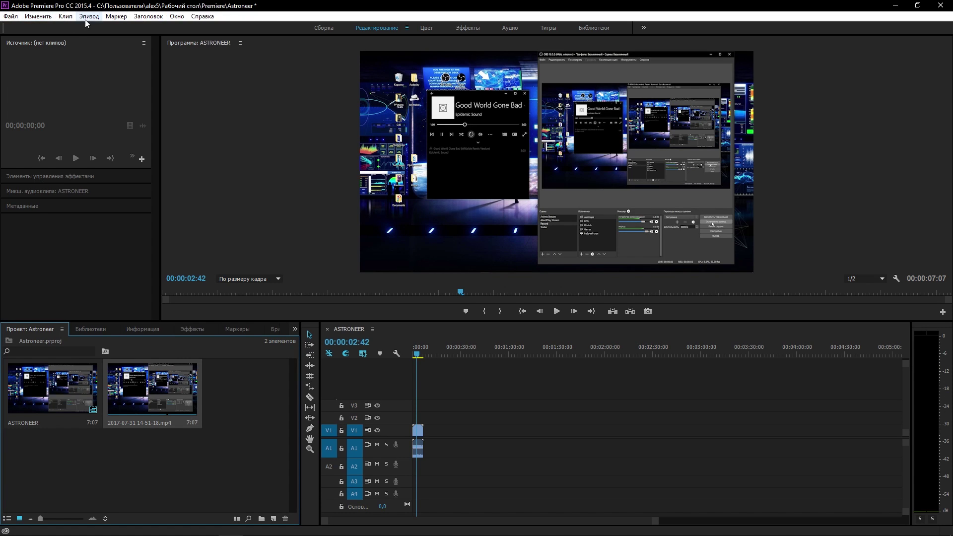
- Run Клип > Параметры аудио > Извлечь аудио on the recording to create its WAV audio files
{"action": "left_click", "coordinate": [65, 17]}
{"action": "mouse_move", "coordinate": [92, 108]}
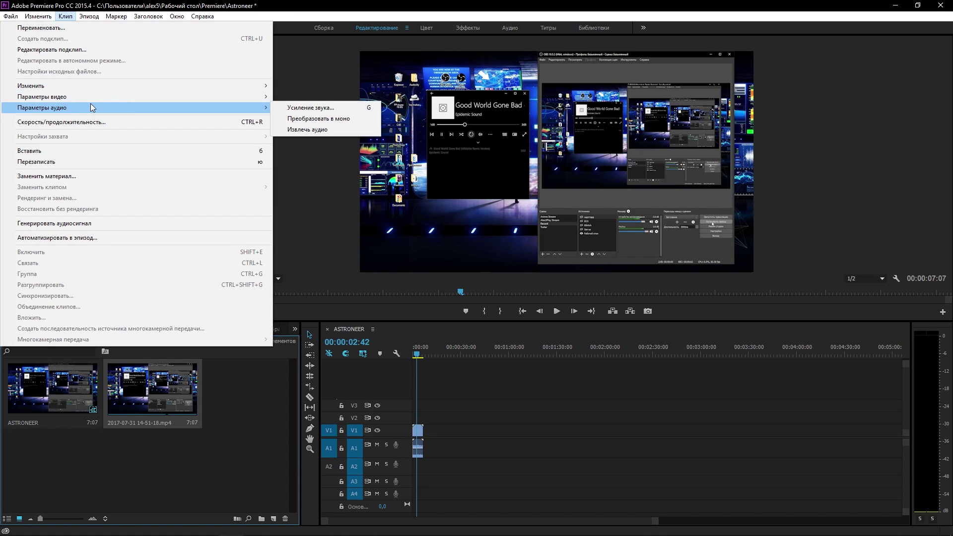
{"action": "left_click", "coordinate": [300, 130]}
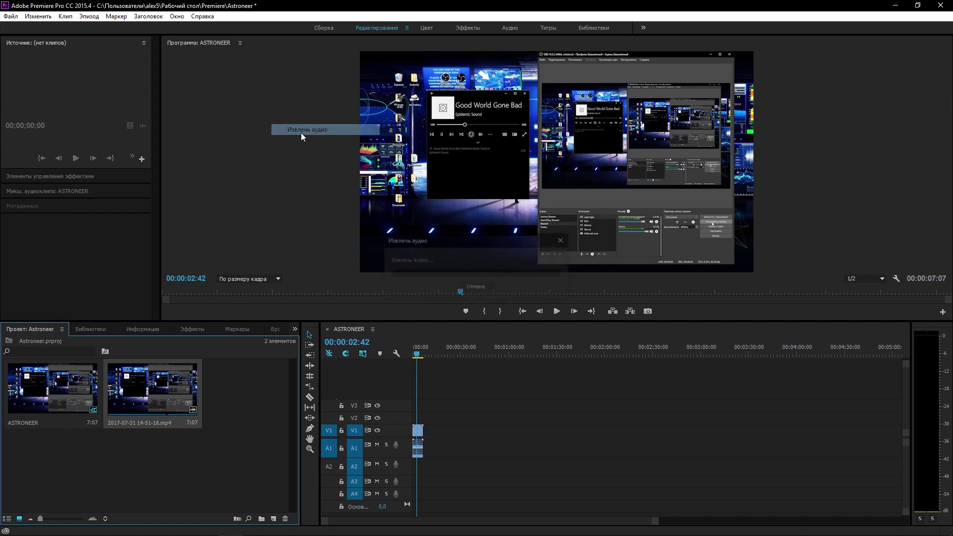
{"action": "left_click", "coordinate": [204, 484]}
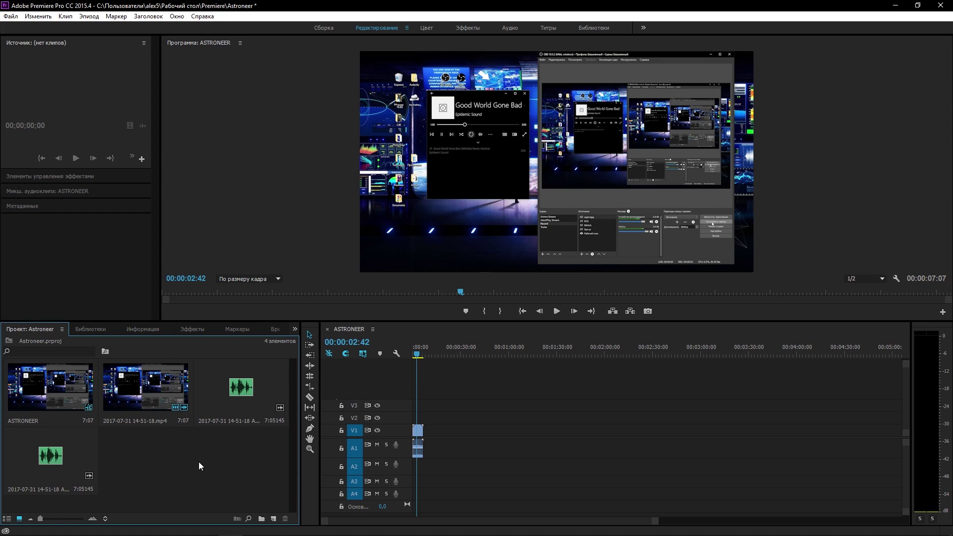
{"action": "left_click", "coordinate": [230, 398]}
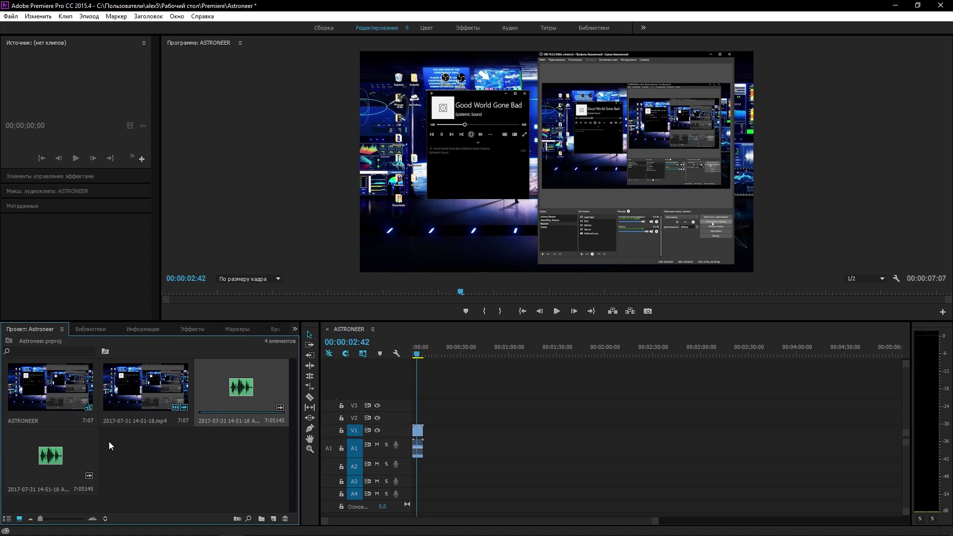
{"action": "left_click", "coordinate": [55, 472]}
{"action": "left_click", "coordinate": [257, 400]}
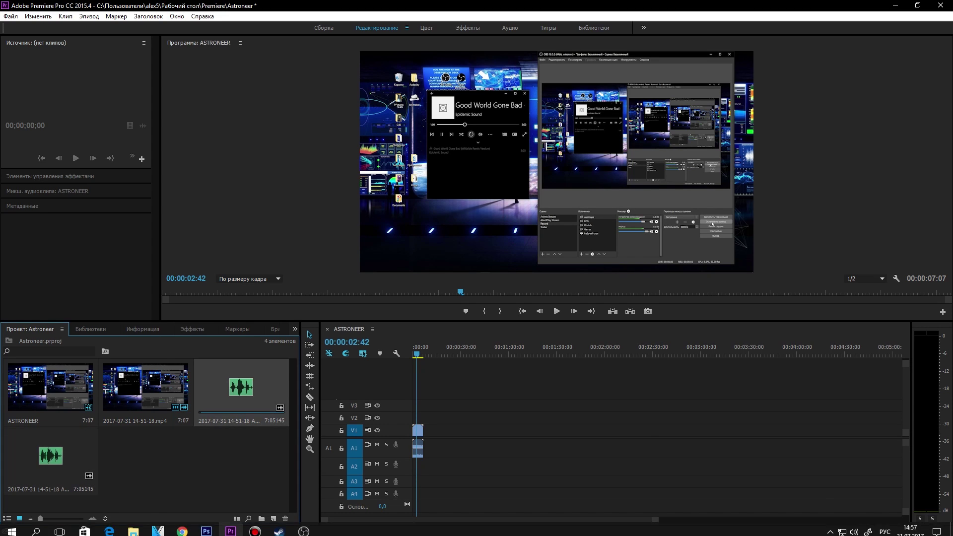
{"action": "left_click", "coordinate": [133, 526]}
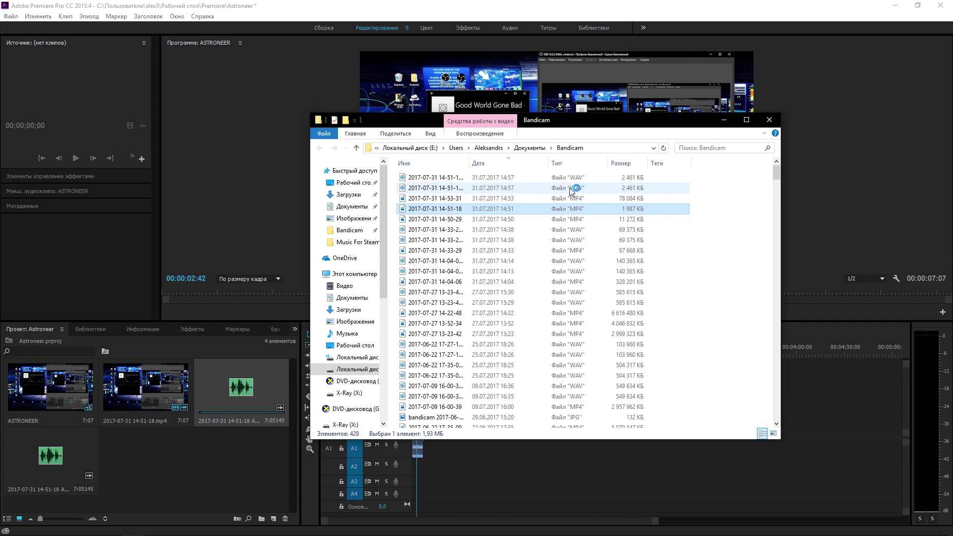
{"action": "left_click", "coordinate": [726, 122]}
{"action": "left_click", "coordinate": [202, 473]}
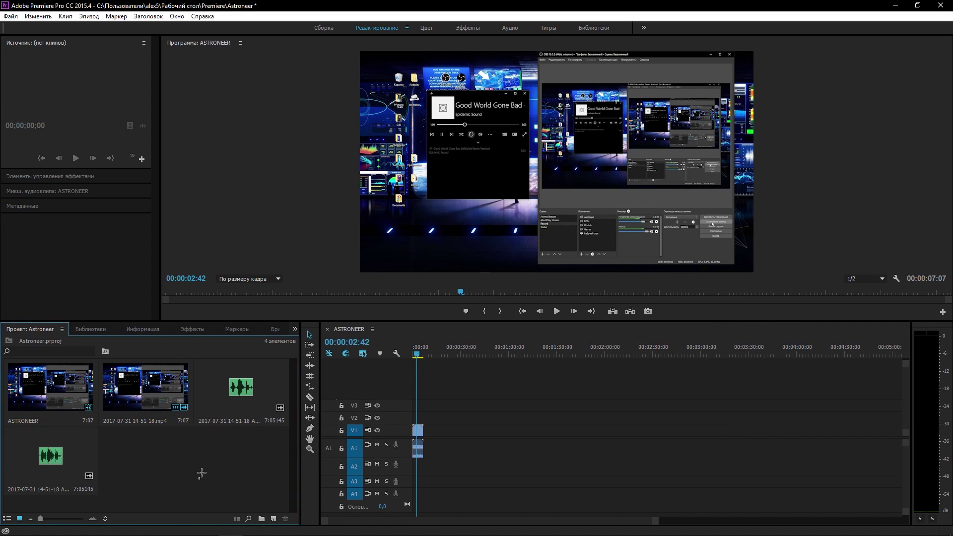
- Unlink the recording's video on V1 from its audio on A1 using Отменить связь
{"action": "left_click", "coordinate": [422, 437]}
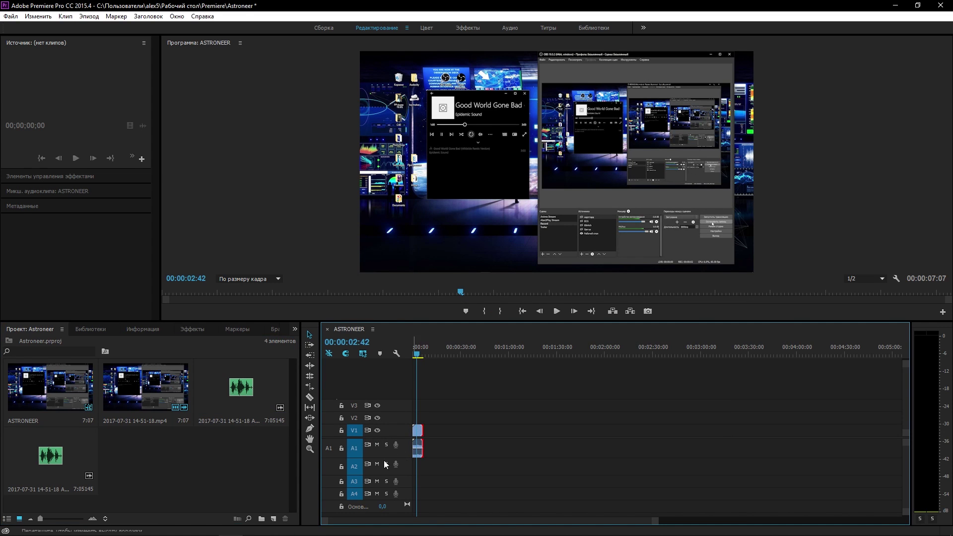
{"action": "left_click", "coordinate": [417, 453]}
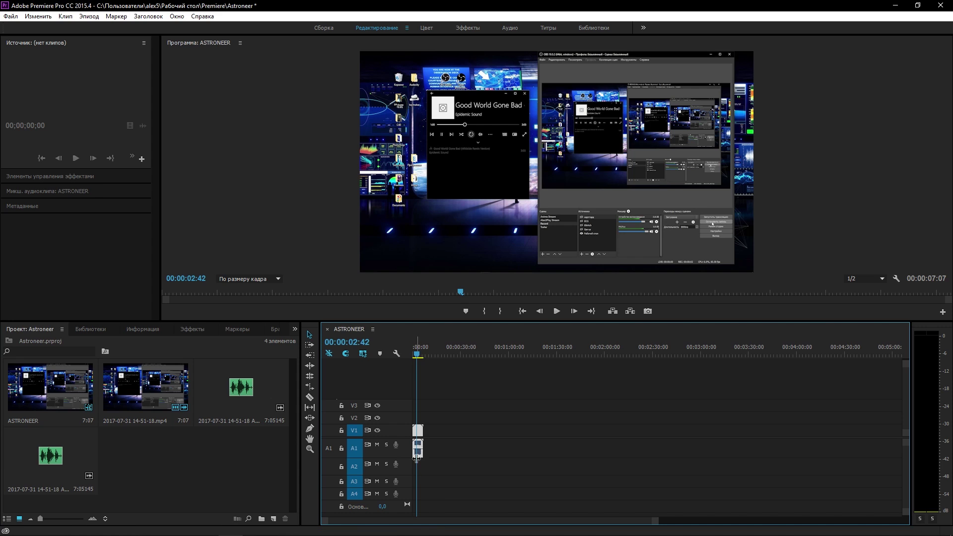
{"action": "right_click", "coordinate": [419, 445]}
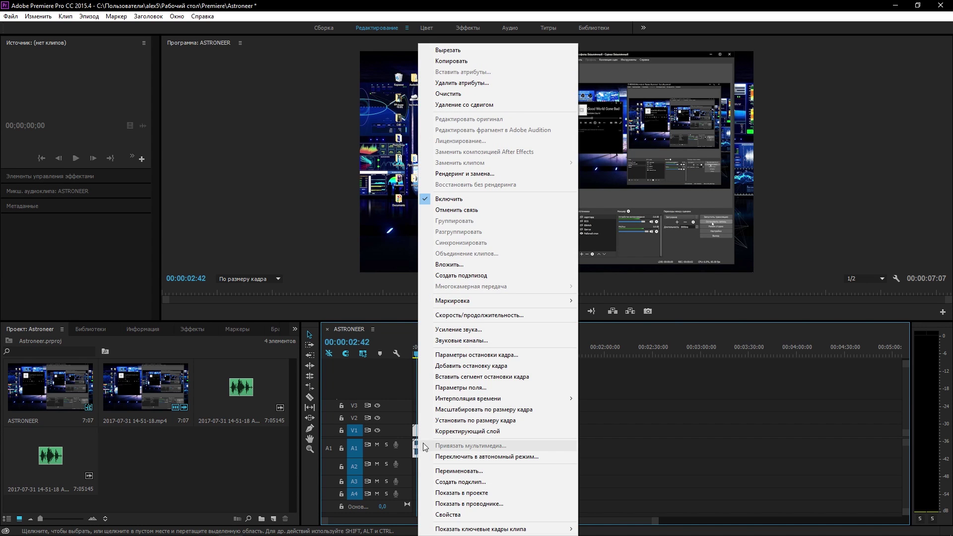
{"action": "left_click", "coordinate": [413, 429]}
{"action": "right_click", "coordinate": [419, 433]}
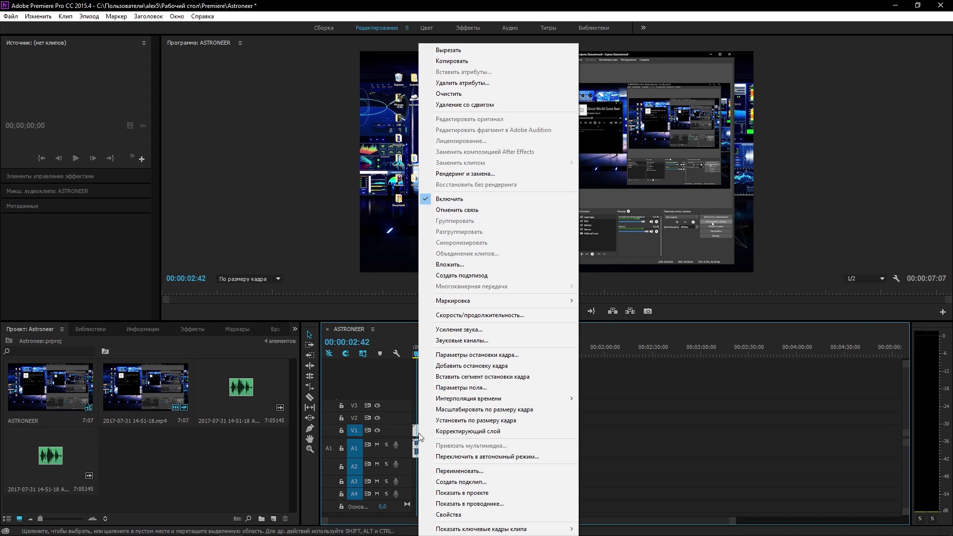
{"action": "left_click", "coordinate": [674, 435]}
{"action": "left_click", "coordinate": [420, 436]}
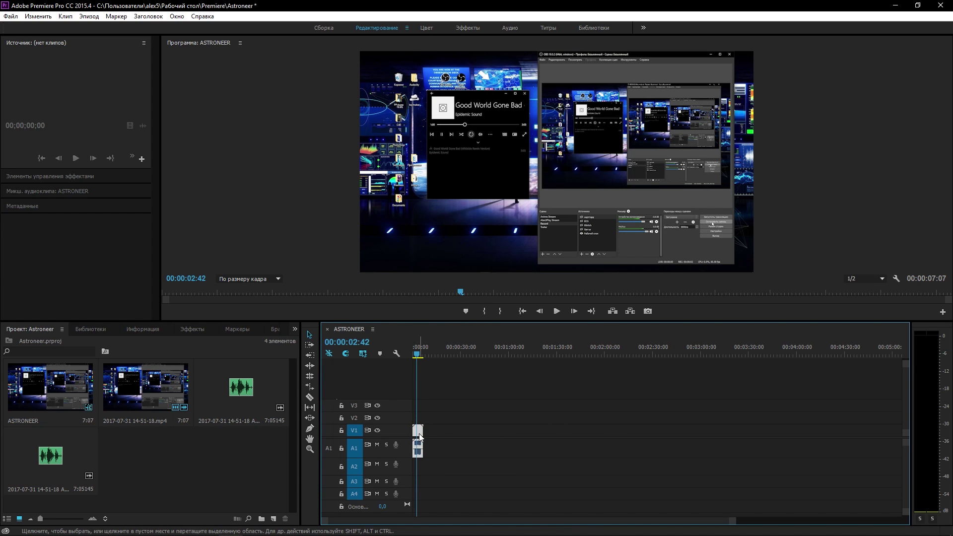
{"action": "right_click", "coordinate": [419, 437]}
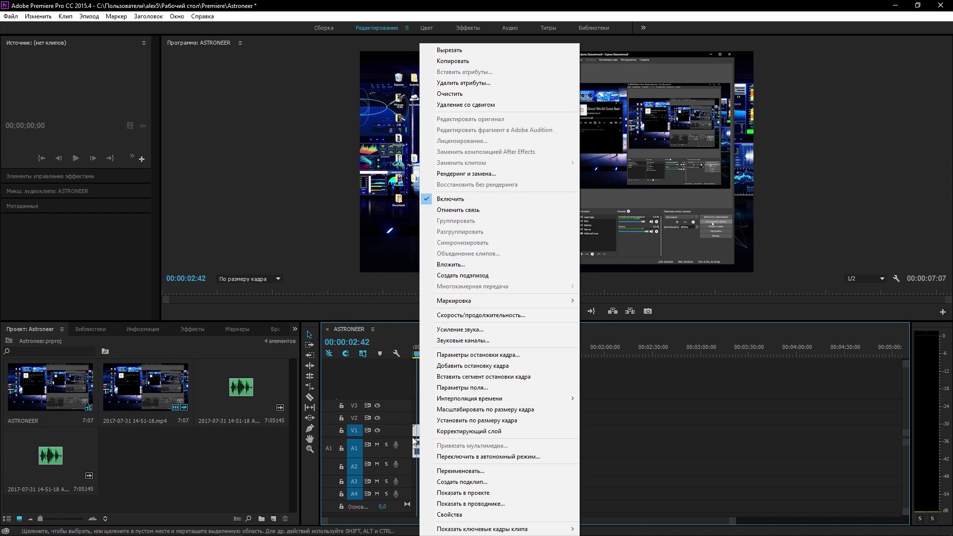
{"action": "left_click", "coordinate": [477, 210]}
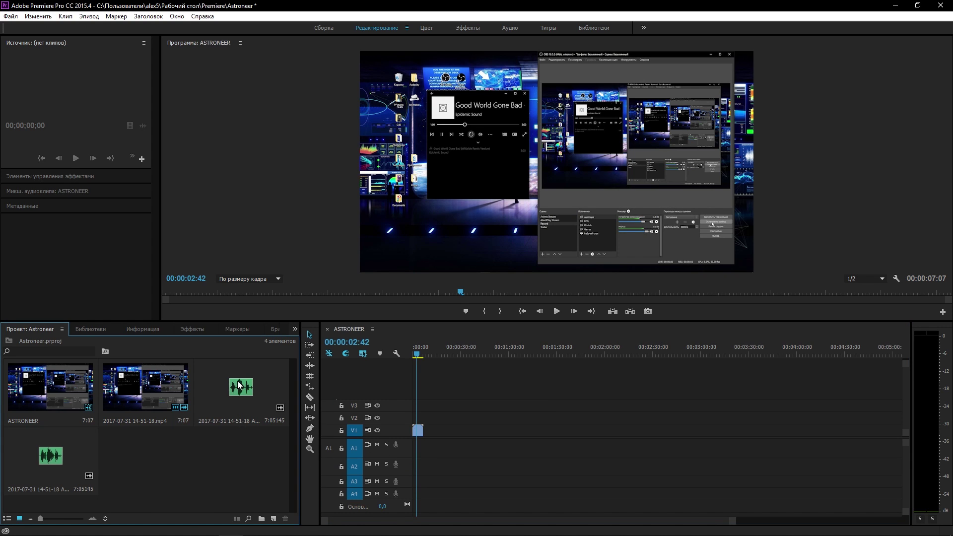
- Put the two extracted WAV clips on A1 and A2 at 00:00, preview them, and switch to Аудио
{"action": "mouse_move", "coordinate": [241, 387]}
{"action": "left_mouse_down"}
{"action": "mouse_move", "coordinate": [414, 451]}
{"action": "mouse_move", "coordinate": [401, 465]}
{"action": "left_mouse_up"}
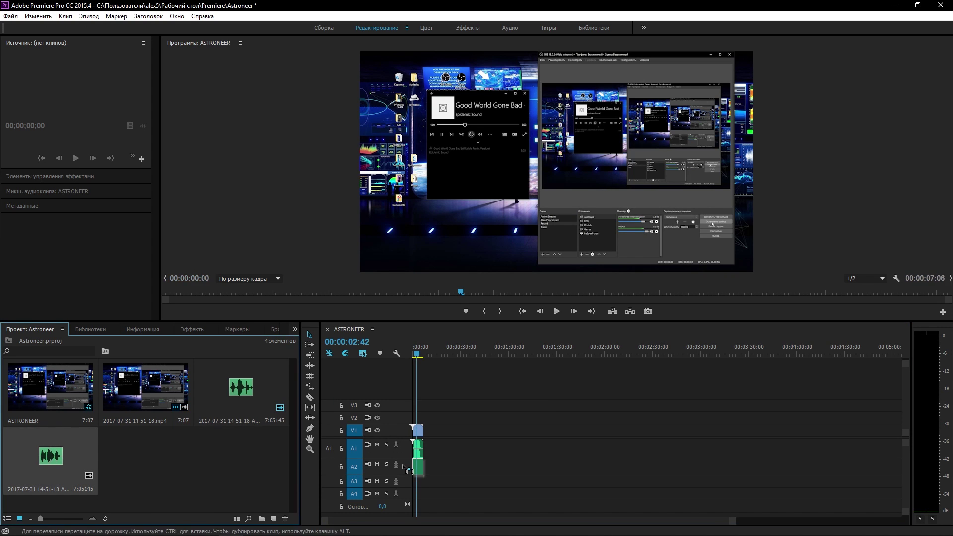
{"action": "left_click_drag", "start_coordinate": [74, 459], "coordinate": [415, 486]}
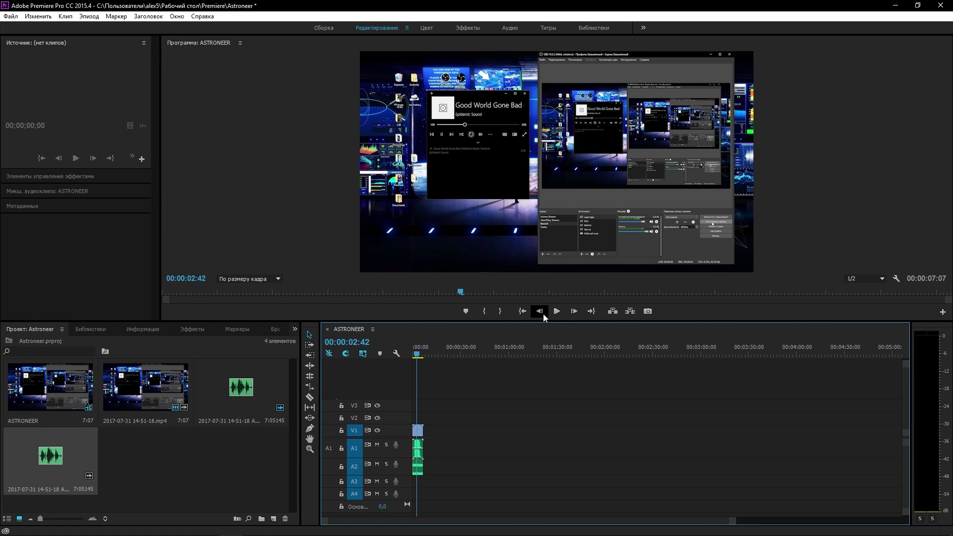
{"action": "left_click", "coordinate": [524, 311]}
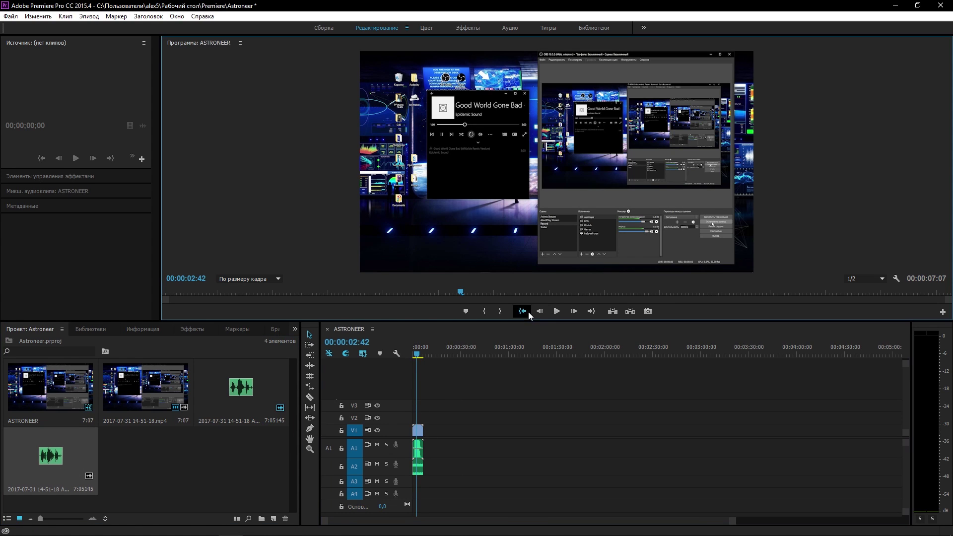
{"action": "left_click", "coordinate": [557, 311]}
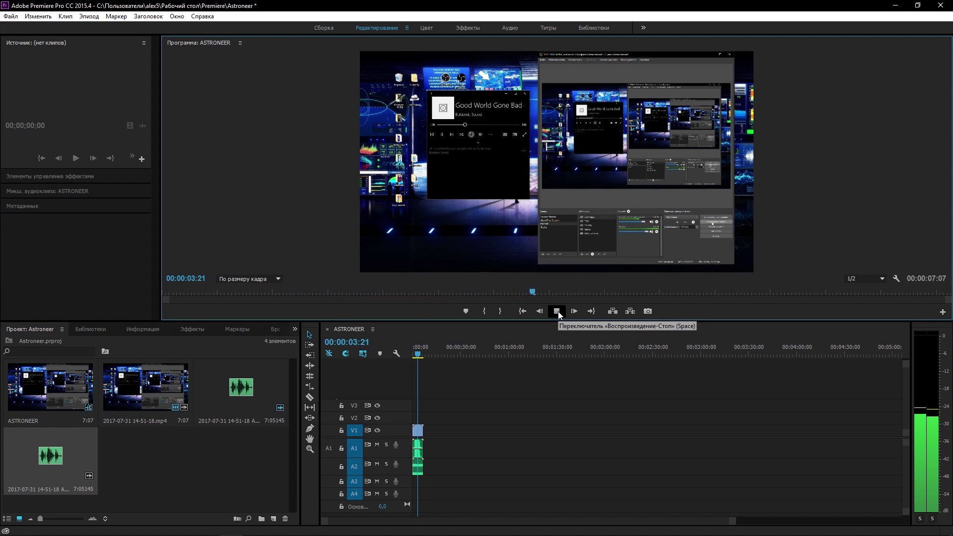
{"action": "left_click", "coordinate": [557, 311]}
{"action": "left_click", "coordinate": [504, 31]}
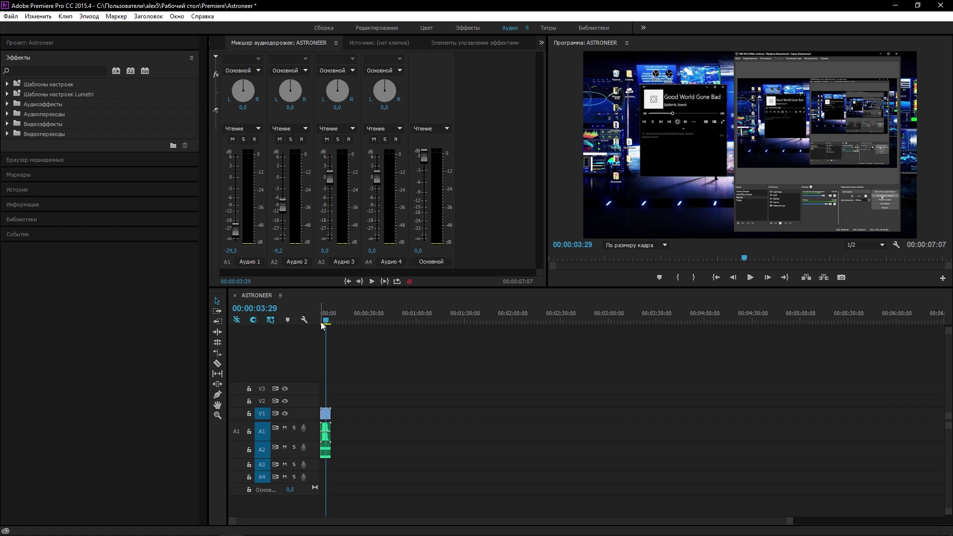
- Raise the Audio 1 mixer fader from -29.3 to -10.4 dB during playback, then return to Редактирование
{"action": "left_click_drag", "start_coordinate": [325, 323], "coordinate": [305, 319]}
{"action": "left_click", "coordinate": [750, 277]}
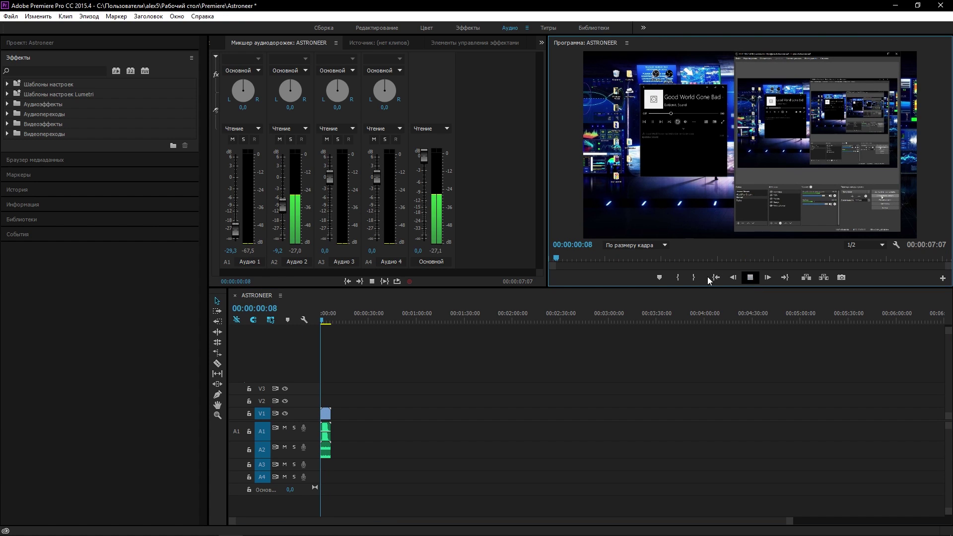
{"action": "left_click_drag", "start_coordinate": [235, 230], "coordinate": [243, 211]}
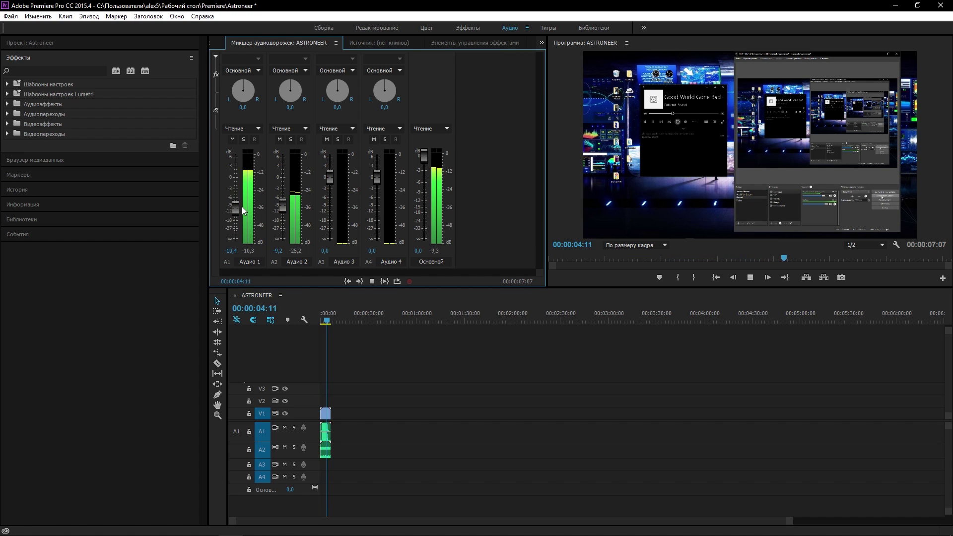
{"action": "left_click", "coordinate": [748, 280]}
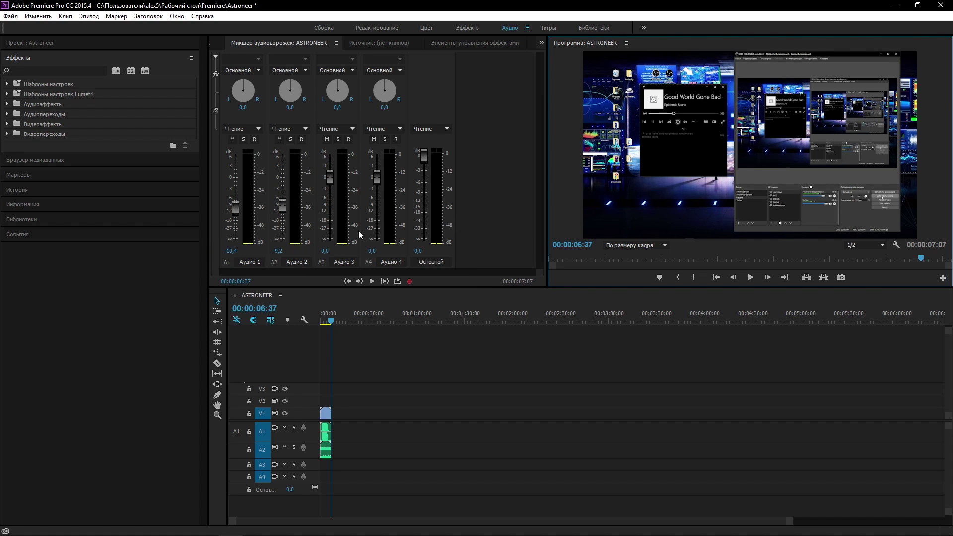
{"action": "left_click", "coordinate": [389, 28]}
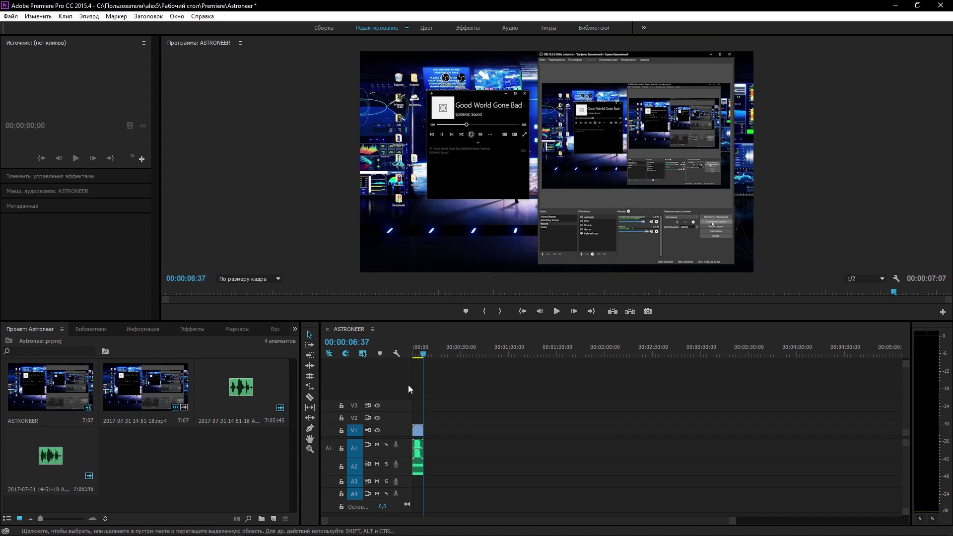